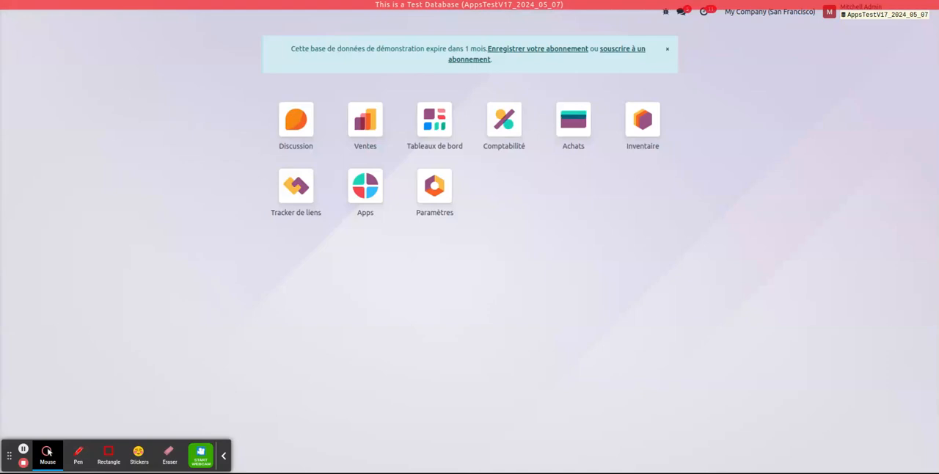
Review the purchase and accounting details of the pre-Payment product set in the purchase settings, and return to the home screen.
left_click(424, 200)
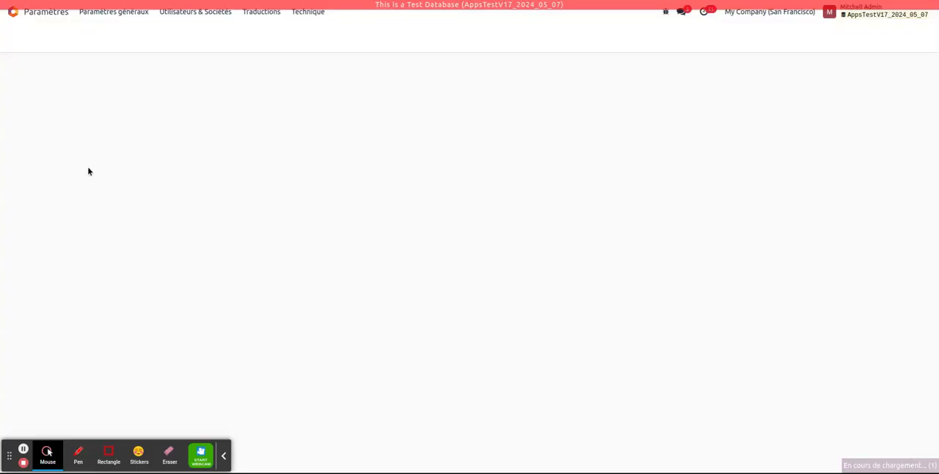
left_click(47, 104)
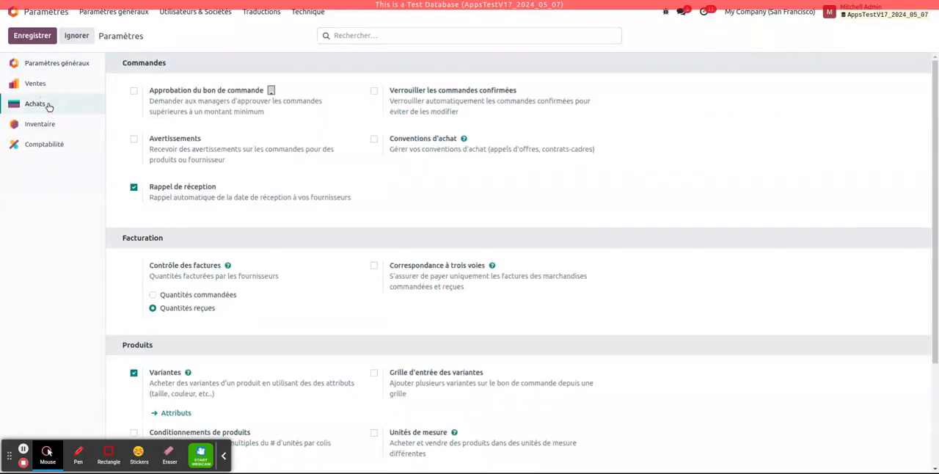
scroll(258, 235, "down", 2)
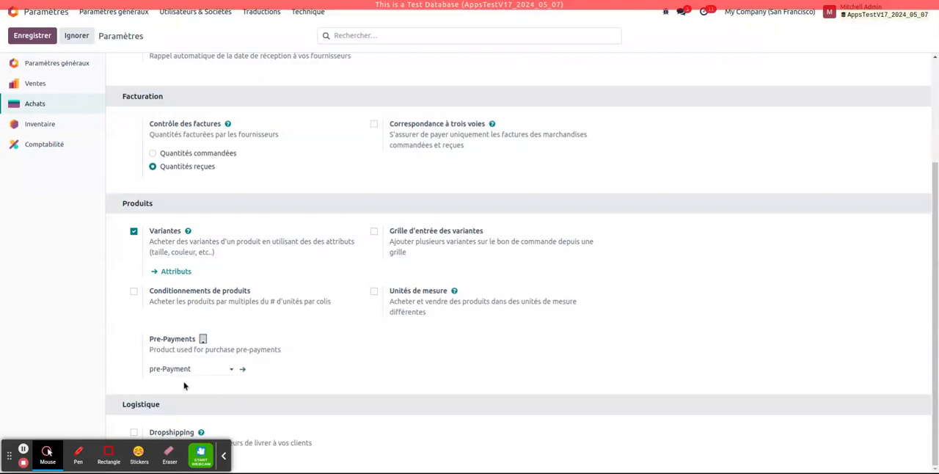
left_click(241, 371)
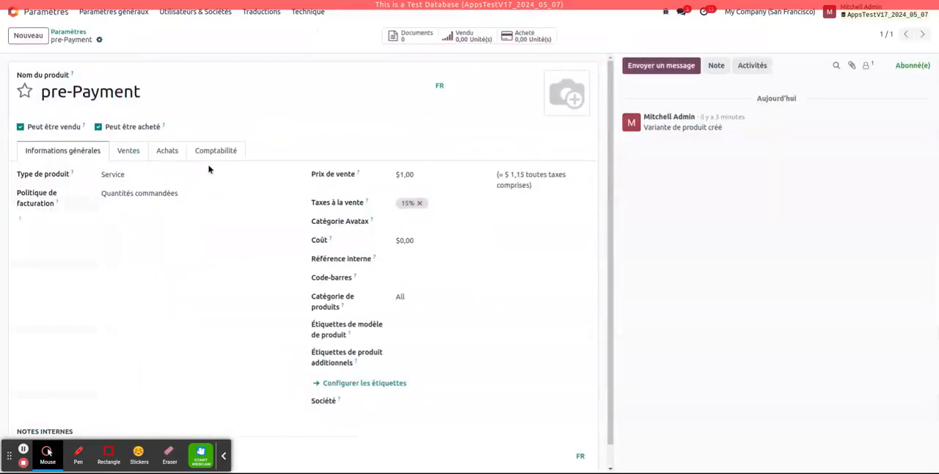
left_click(166, 153)
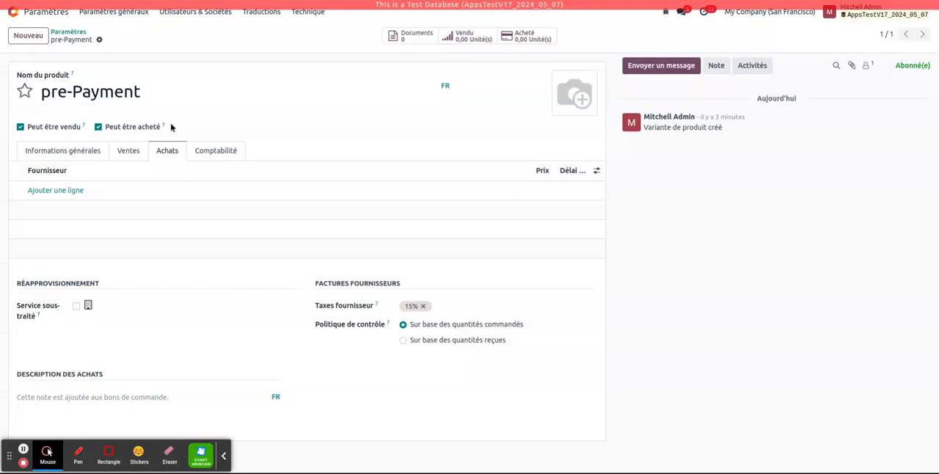
left_click(220, 153)
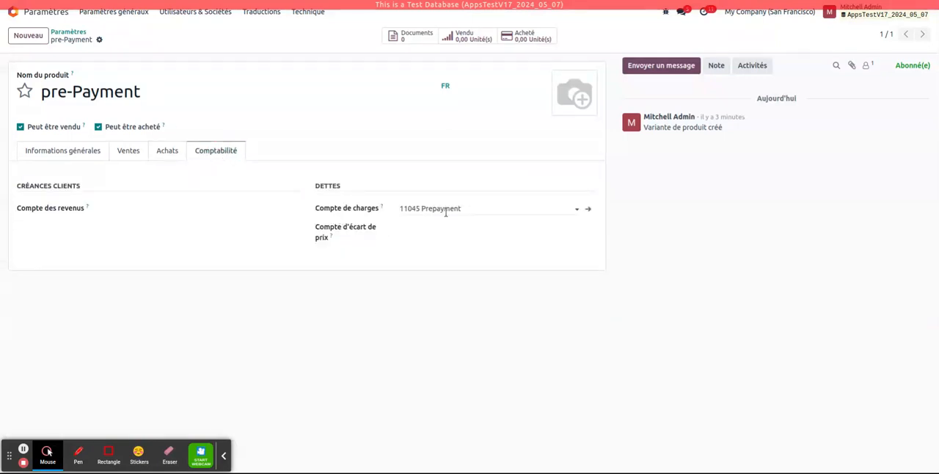
left_click(59, 20)
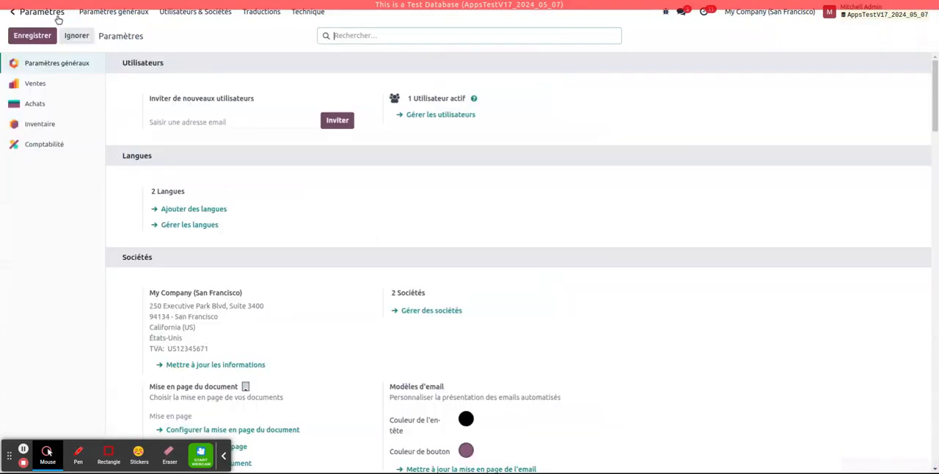
left_click(57, 17)
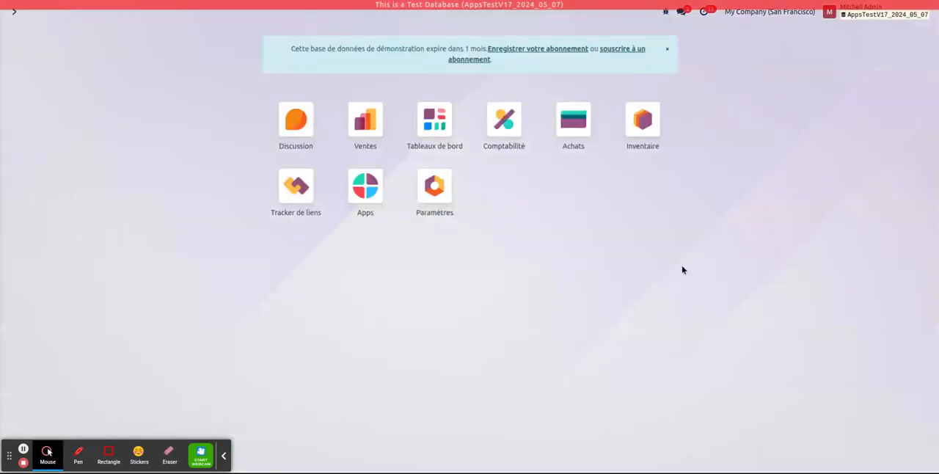
Create a new request for quotation in Achats with Azure Interior as the vendor.
left_click(579, 129)
left_click(45, 35)
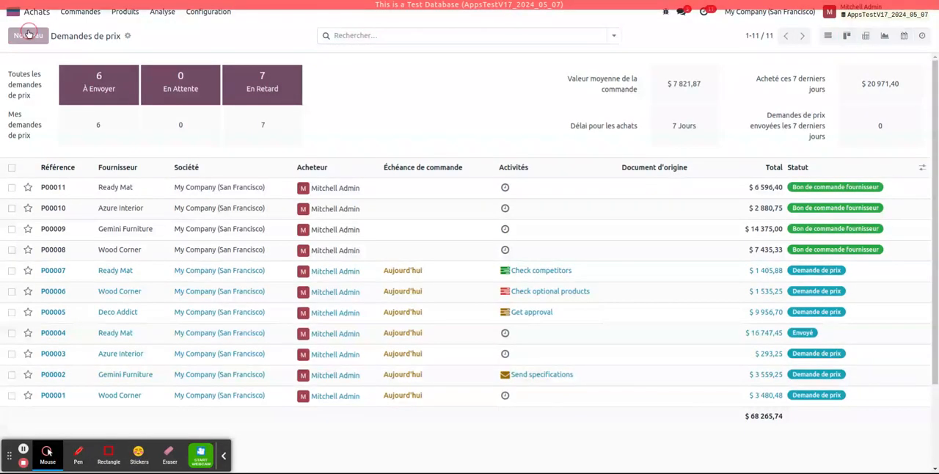
left_click(123, 130)
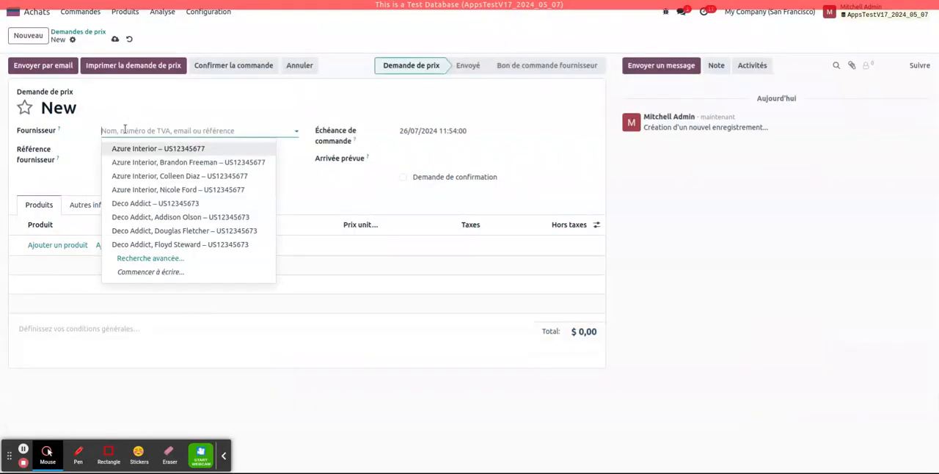
left_click(137, 151)
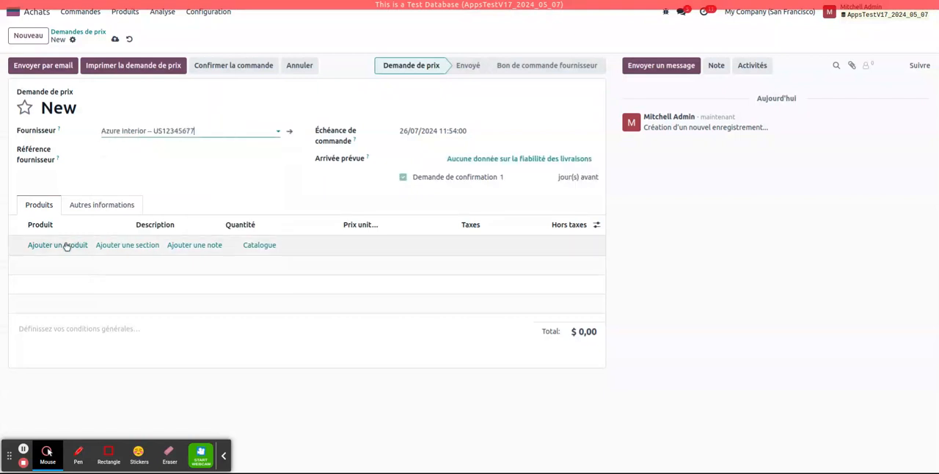
Add [DESK0005] Bureau personnalisable (Personnalisé, Blanc) at a unit price of 400 and confirm the order.
left_click(50, 246)
left_click(49, 244)
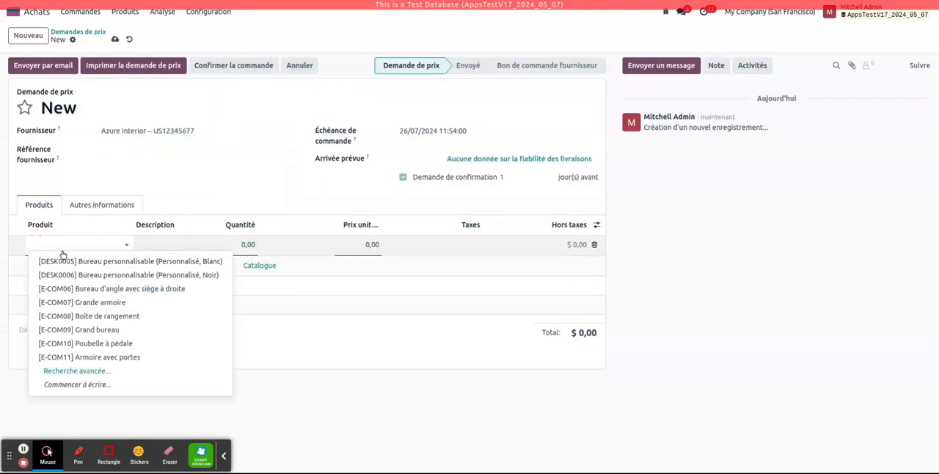
left_click(88, 261)
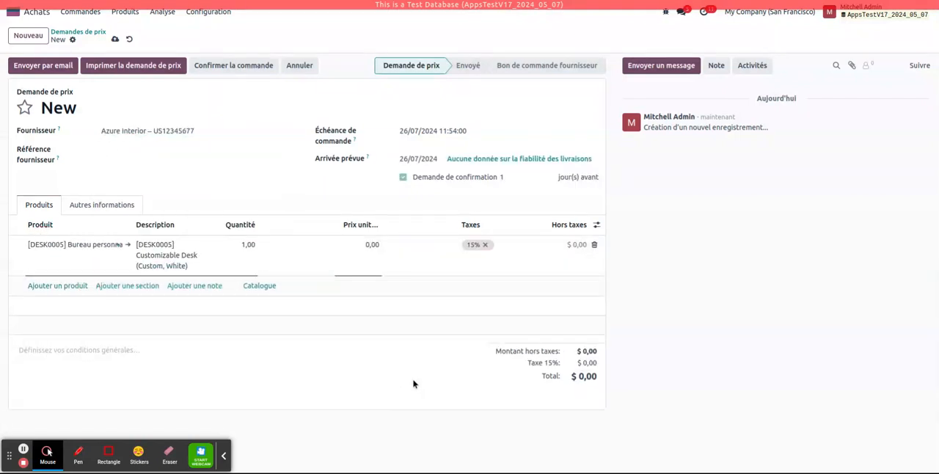
left_click(372, 244)
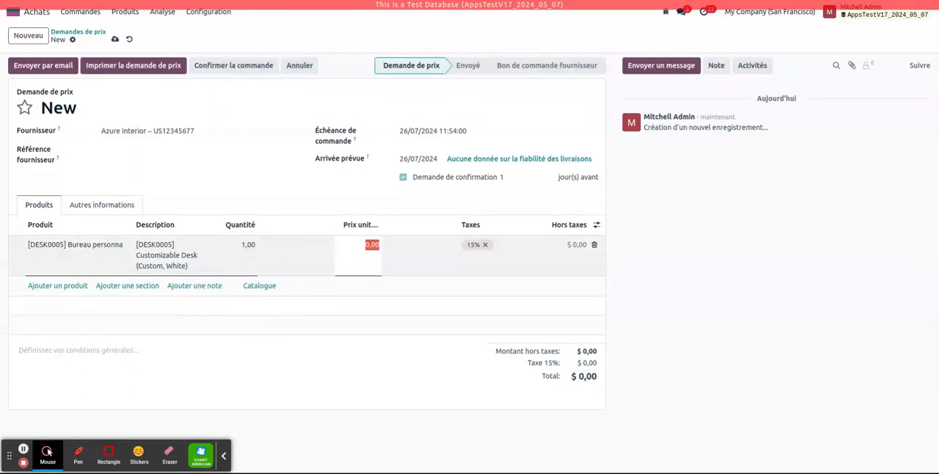
type("40")
left_click(366, 386)
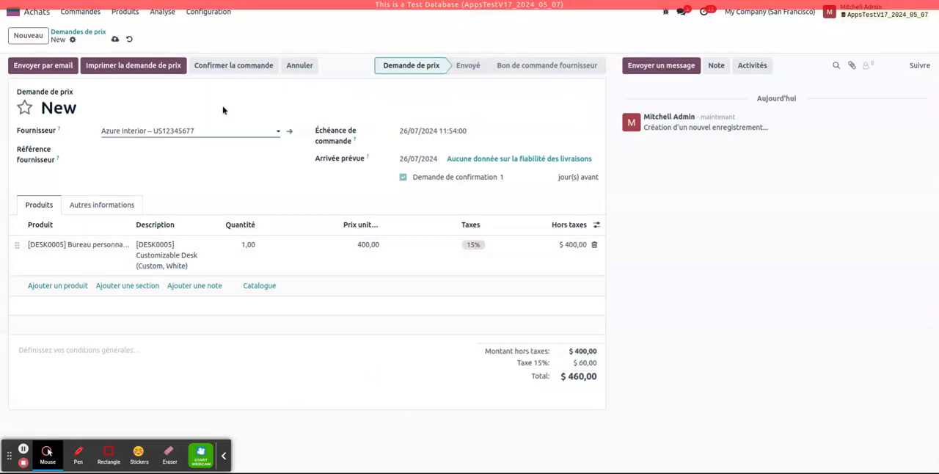
left_click(237, 68)
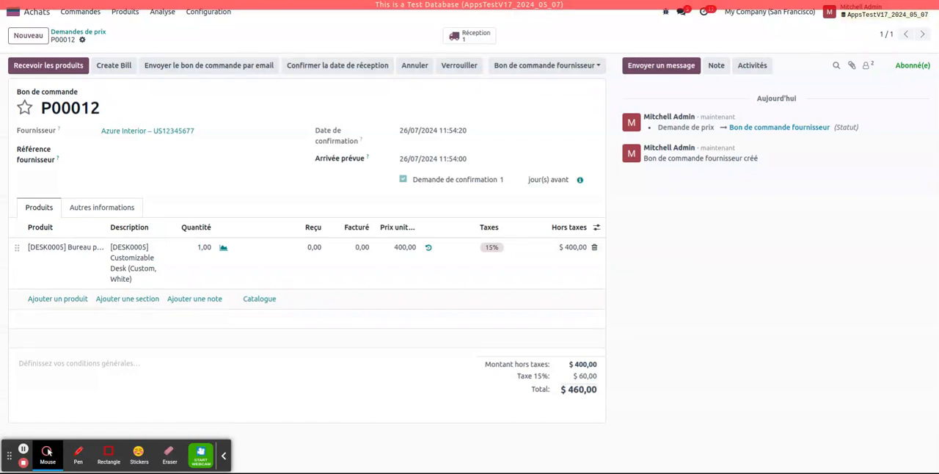
Create and view a percentage down payment bill of 20% for the purchase order.
left_click(115, 72)
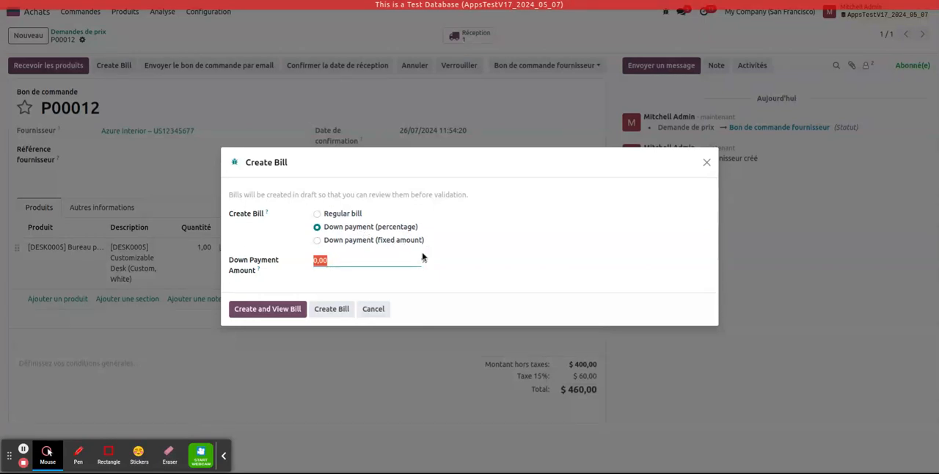
left_click(339, 264)
left_click_drag(336, 262, 295, 250)
type("20")
left_click(267, 315)
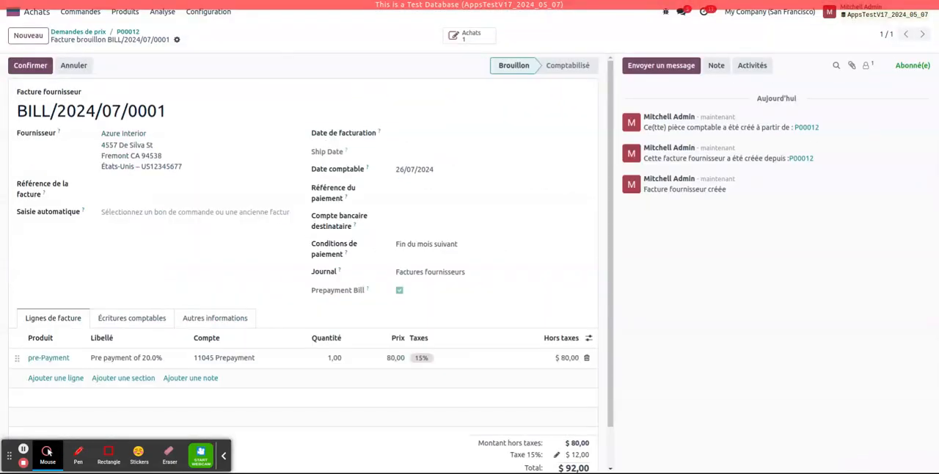
Set the down payment bill's invoice date to 26/07/2024 and confirm the bill.
scroll(248, 203, "down", 1)
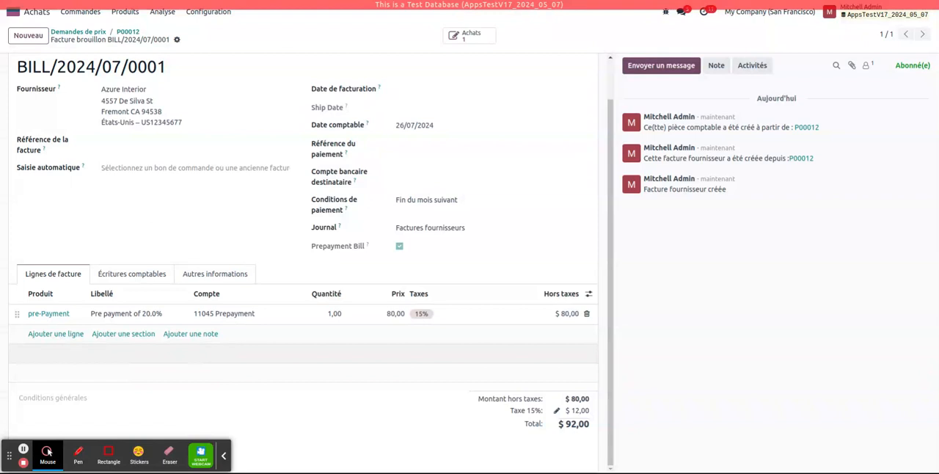
left_click(440, 135)
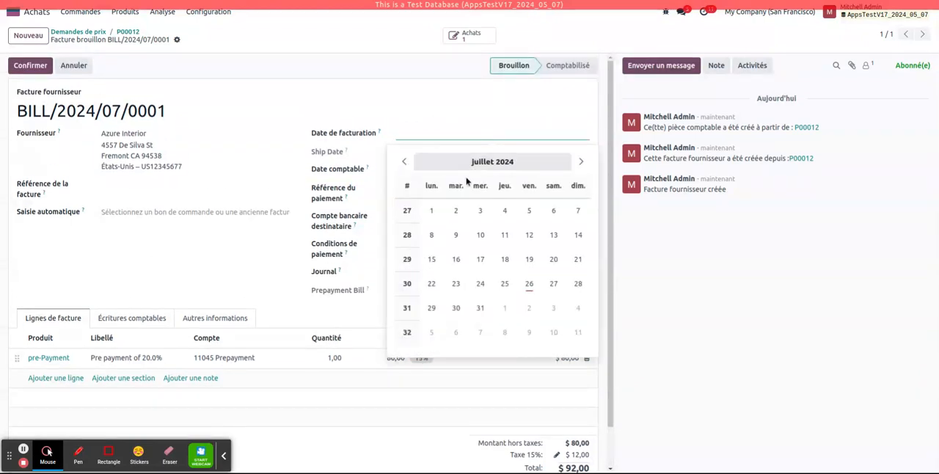
left_click(529, 283)
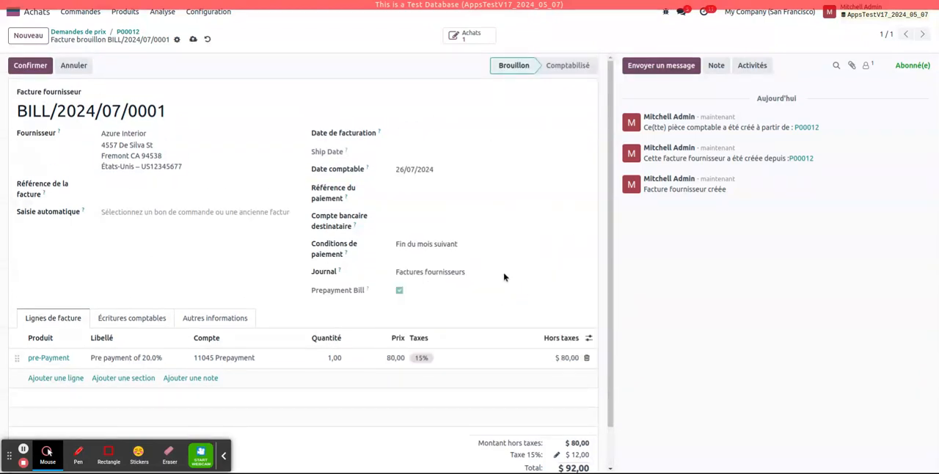
left_click(16, 67)
Register the payment of the down payment bill and return to its purchase order.
left_click(74, 65)
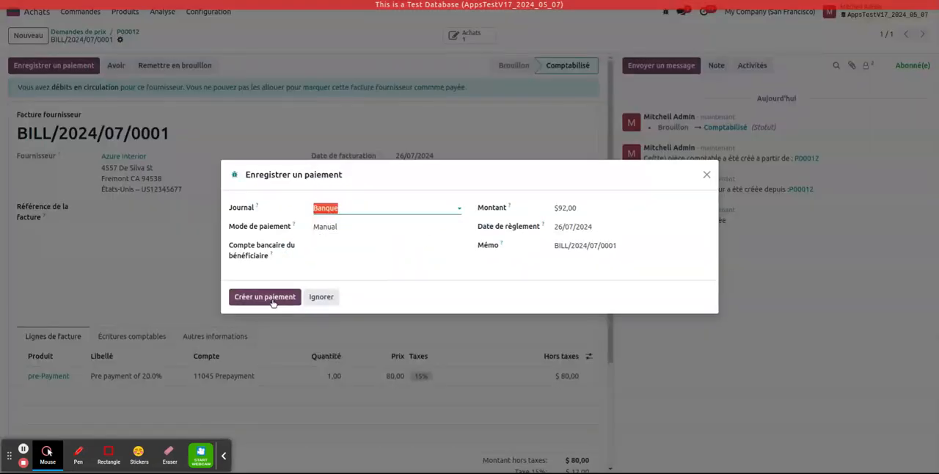
left_click(265, 297)
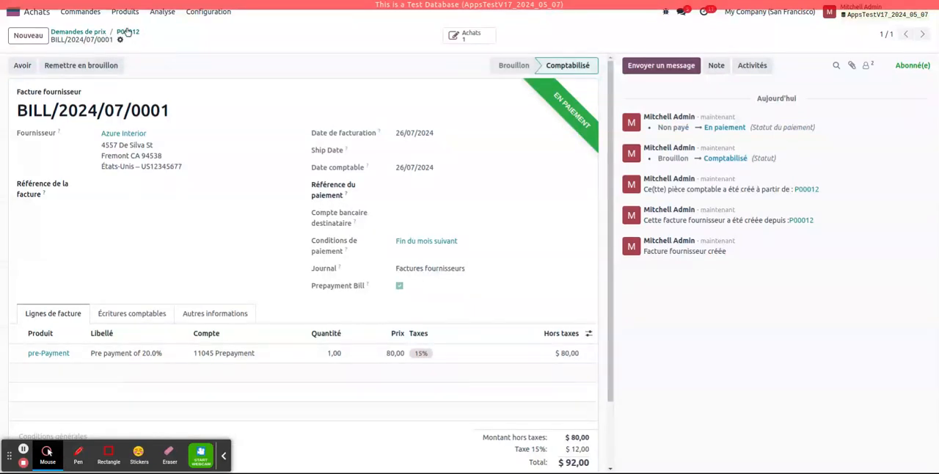
left_click(126, 33)
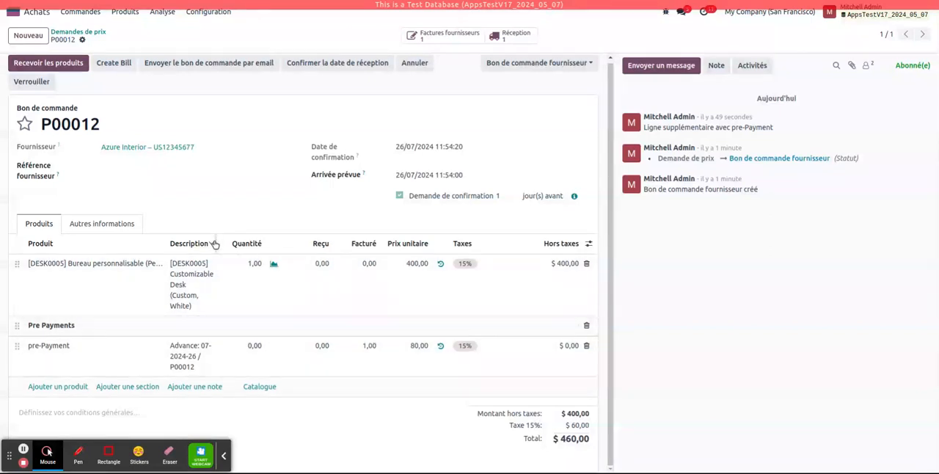
Widen the Description column of the order lines and validate the receipt of the ordered desk.
left_click_drag(215, 243, 273, 242)
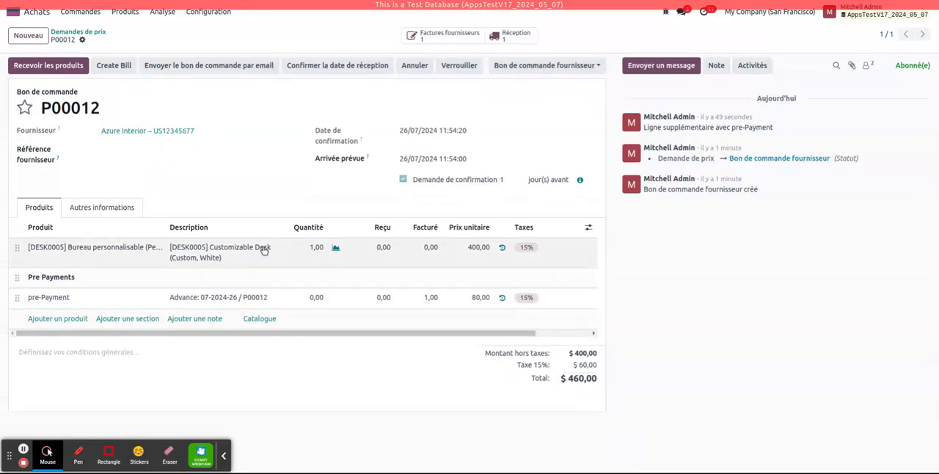
mouse_move(273, 230)
left_mouse_down()
mouse_move(375, 230)
mouse_move(265, 225)
left_mouse_up()
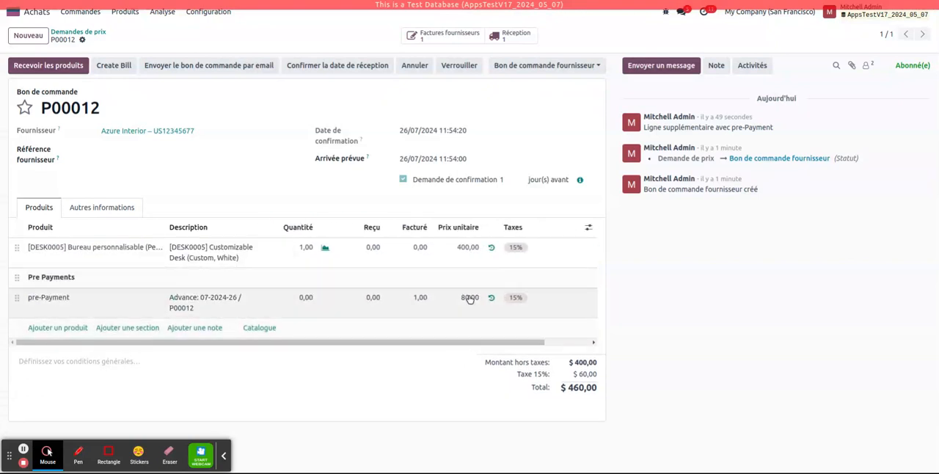
left_click(511, 35)
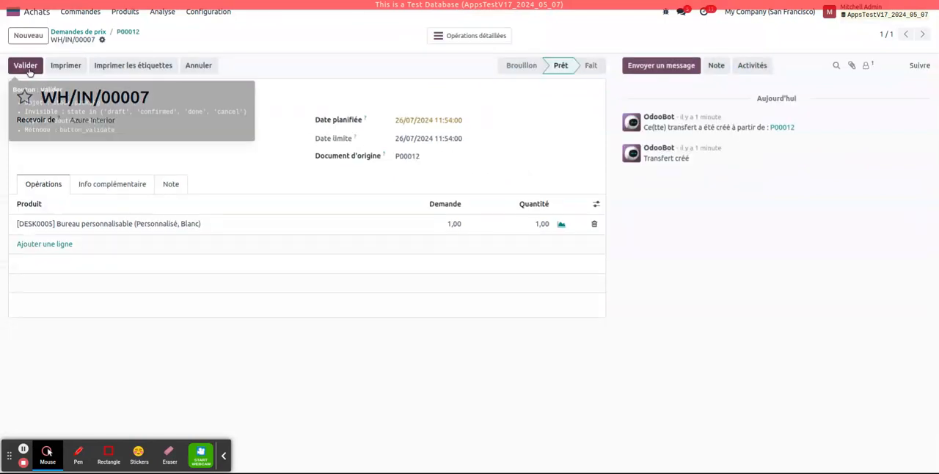
left_click(27, 66)
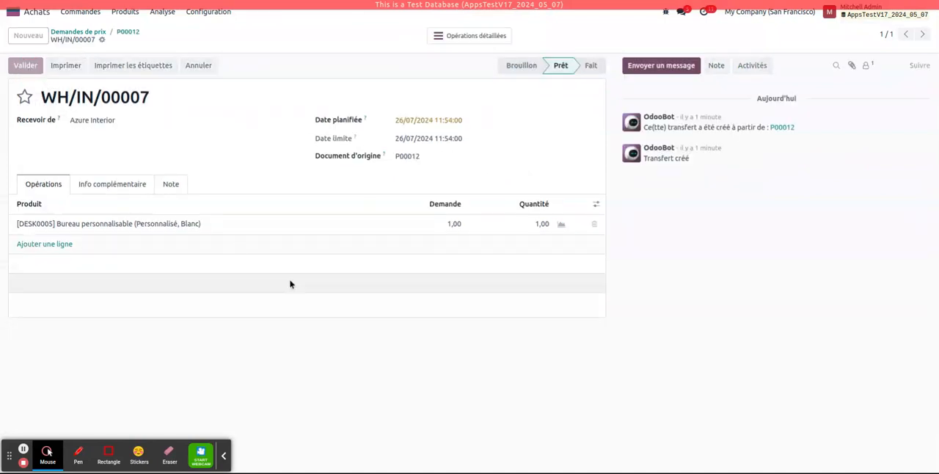
Return to the purchase order and create a regular bill with the down payments deducted.
left_click(126, 33)
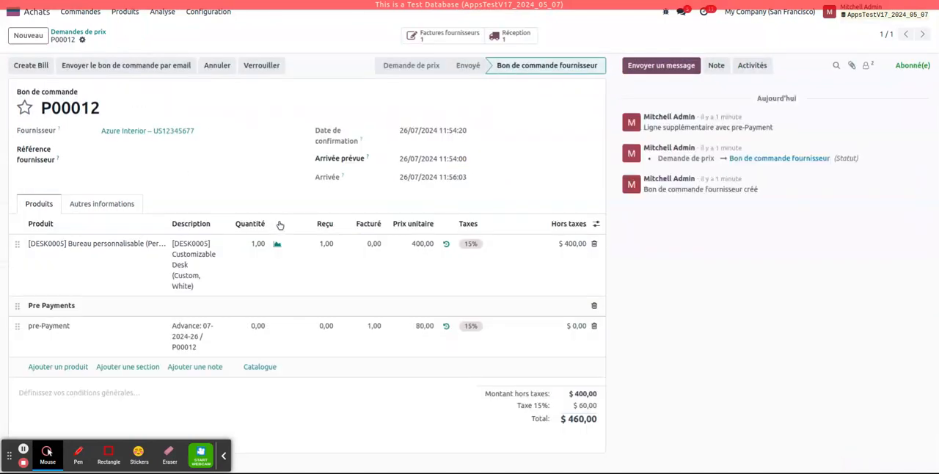
left_click(32, 71)
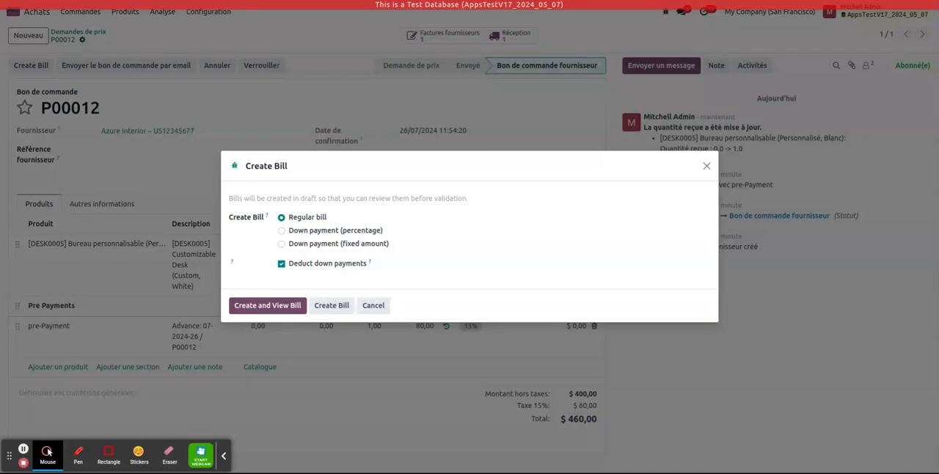
left_click(258, 309)
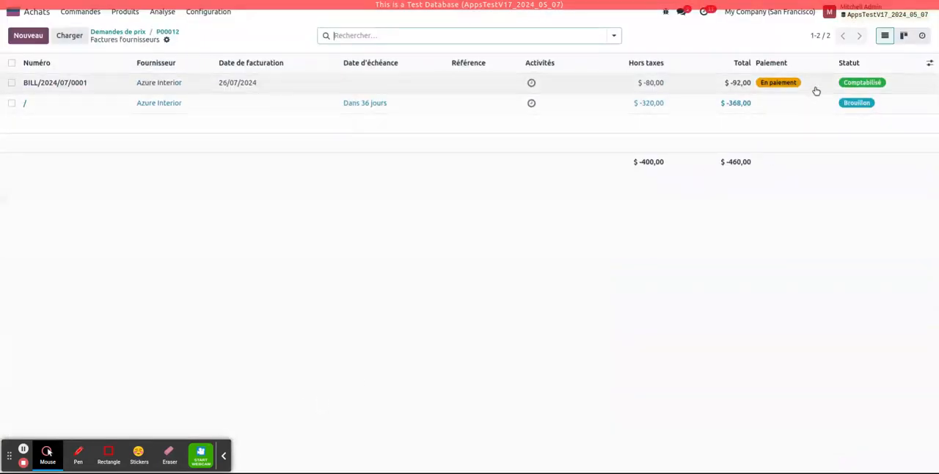
Open the draft Azure Interior bill, check its lines and set its invoice date to 26/07/2024.
left_click(292, 106)
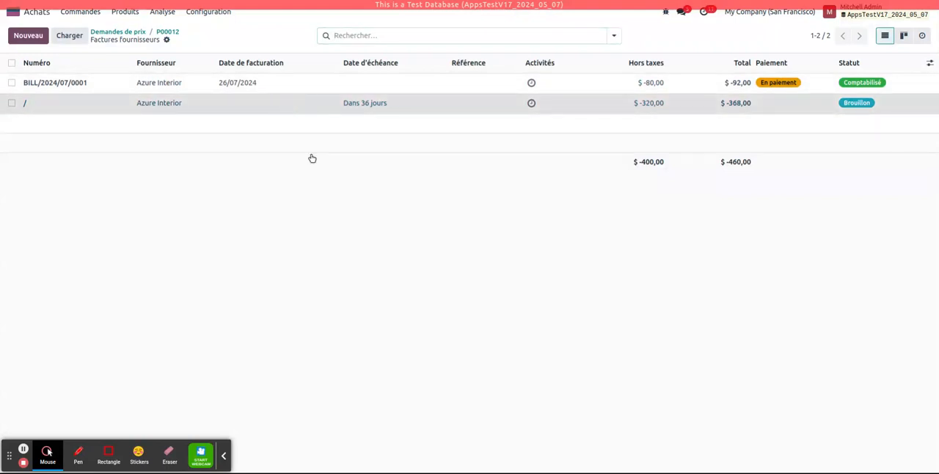
scroll(376, 298, "down", 2)
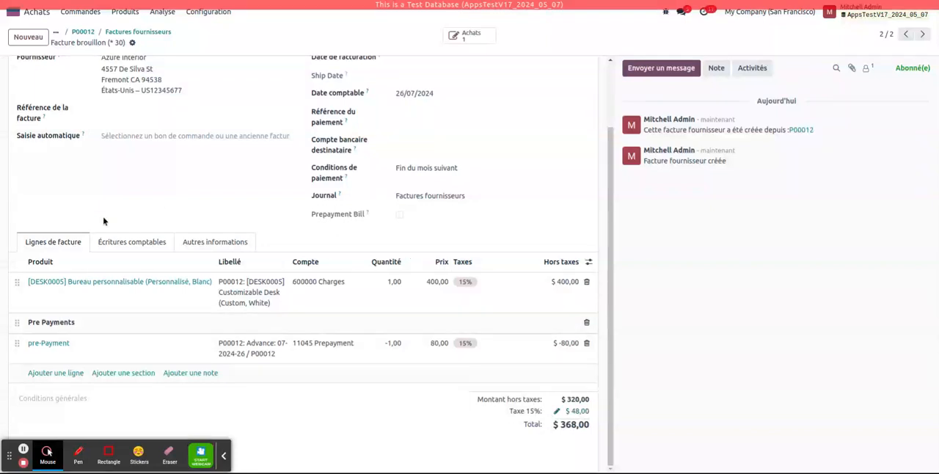
scroll(103, 221, "up", 3)
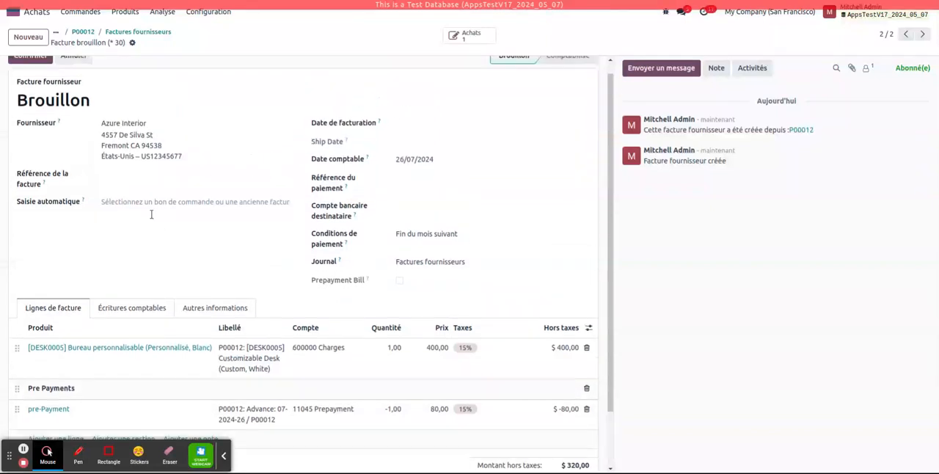
left_click(447, 140)
left_click(533, 287)
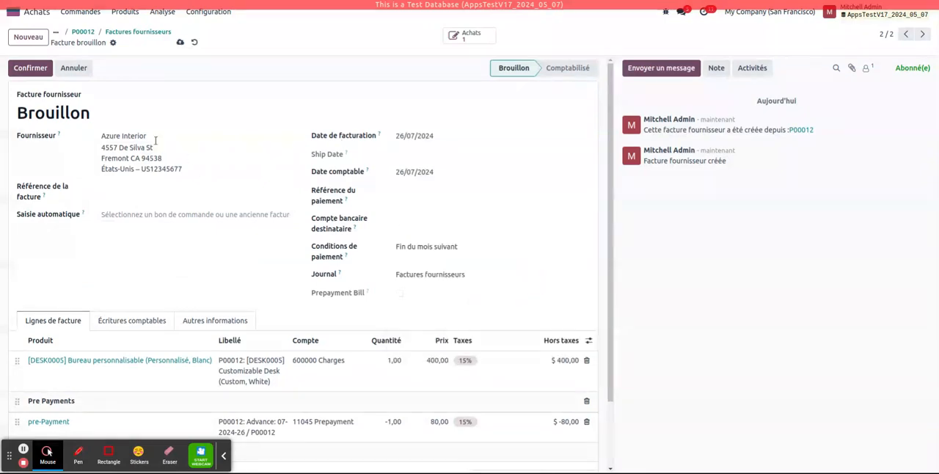
Confirm the Azure Interior bill and create its payment through the Banque journal.
left_click(30, 67)
scroll(268, 317, "down", 5)
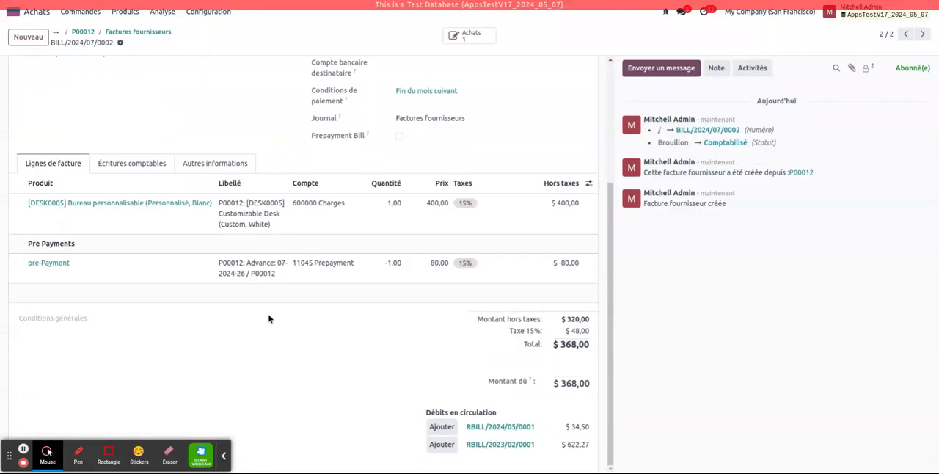
scroll(268, 315, "up", 5)
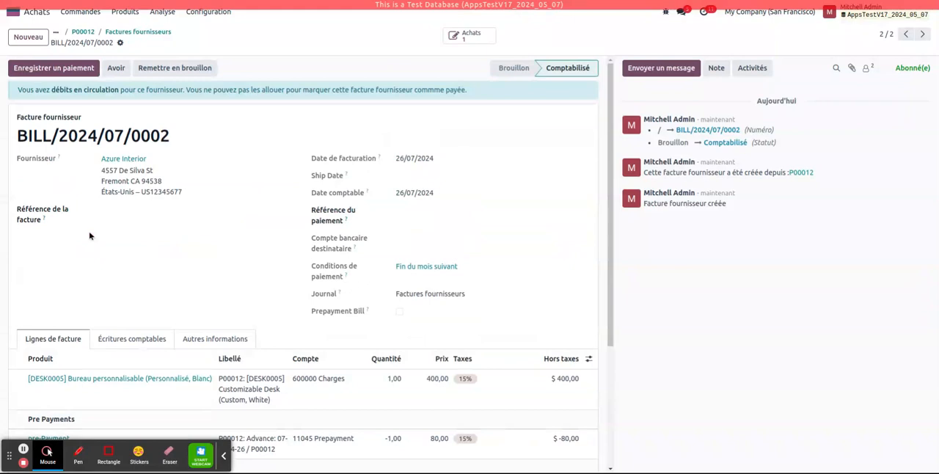
left_click(34, 70)
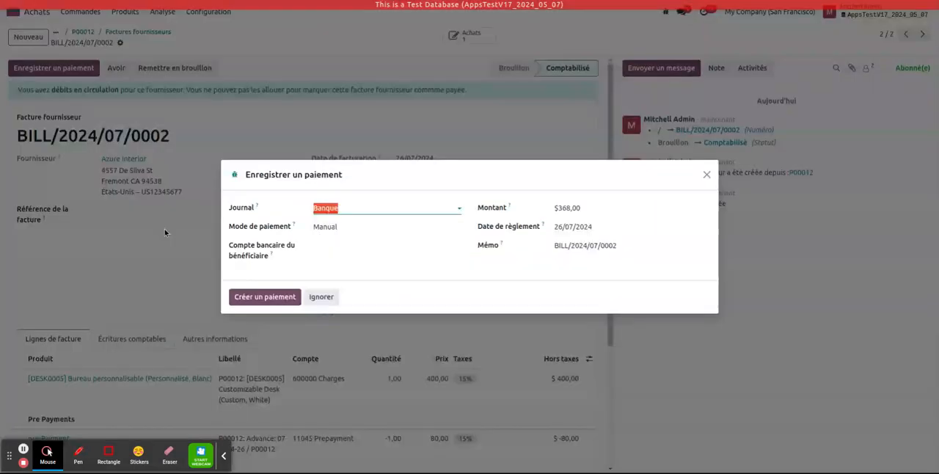
left_click(255, 296)
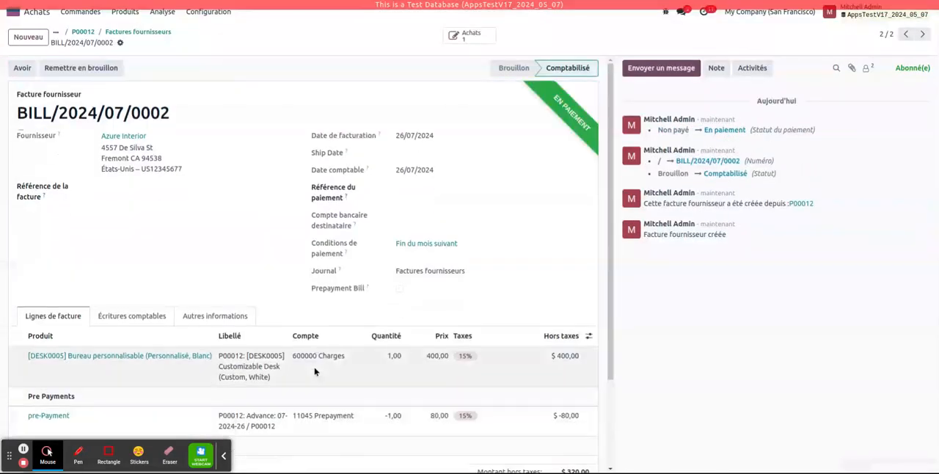
Review the posted bill's lines, totals and recorded payment and return to its purchase order.
scroll(315, 372, "down", 3)
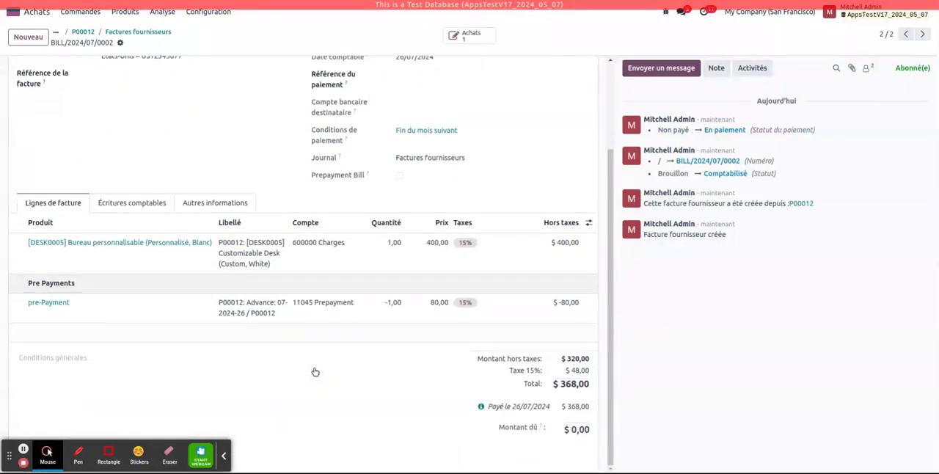
left_click(568, 407)
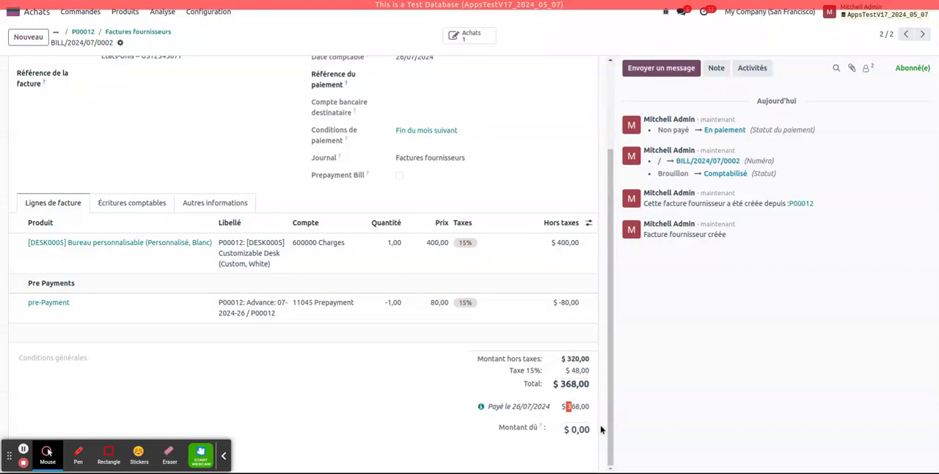
left_click_drag(610, 431, 619, 330)
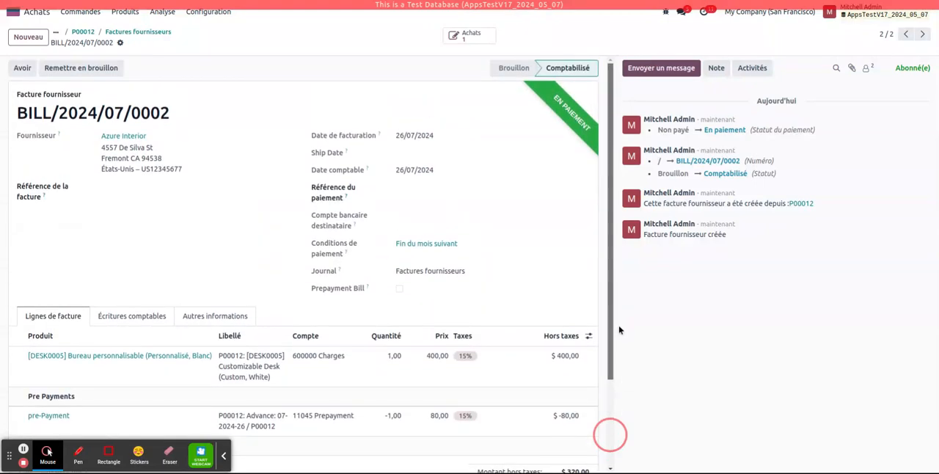
scroll(245, 319, "down", 3)
scroll(248, 293, "up", 3)
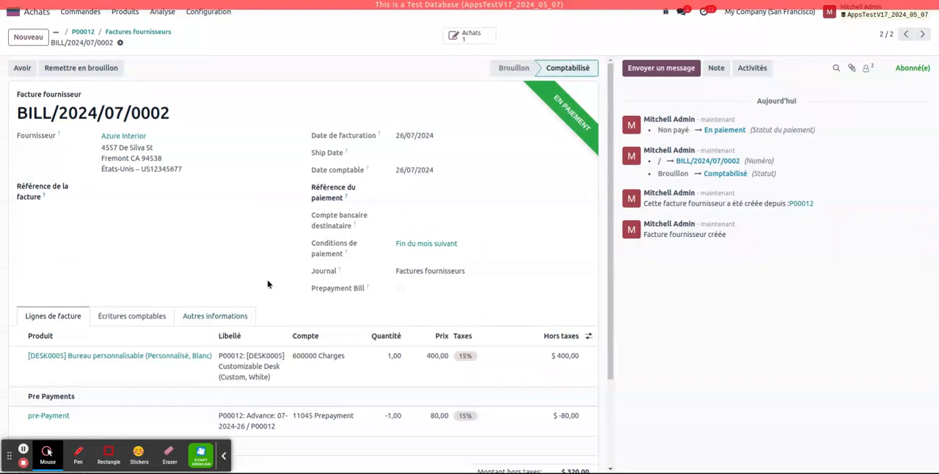
left_click(84, 33)
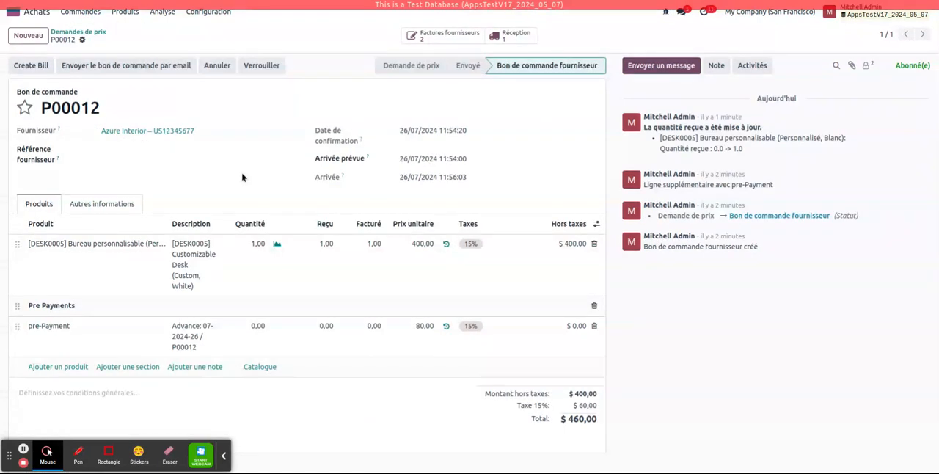
Create a new request for quotation with Deco Addict as the vendor.
left_click(77, 32)
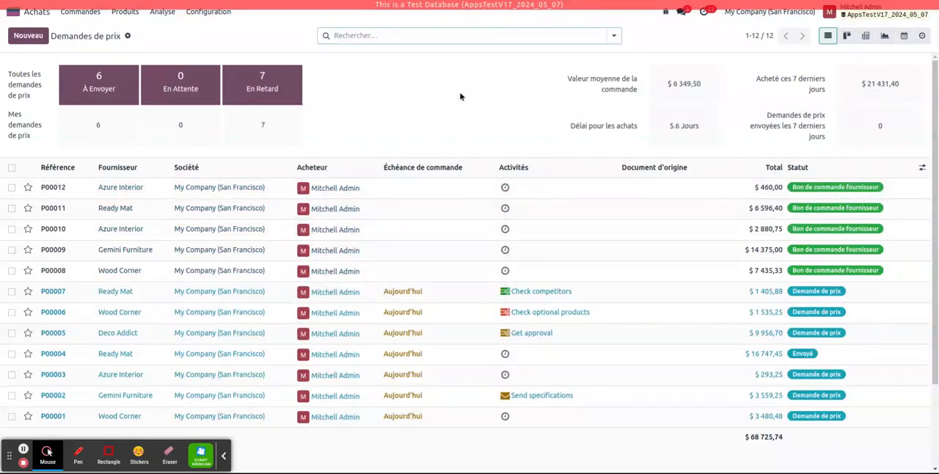
left_click(28, 35)
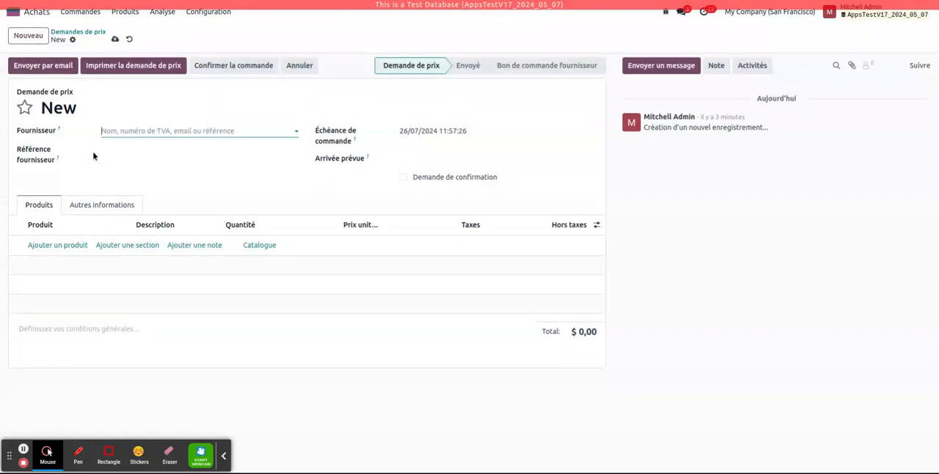
left_click(139, 130)
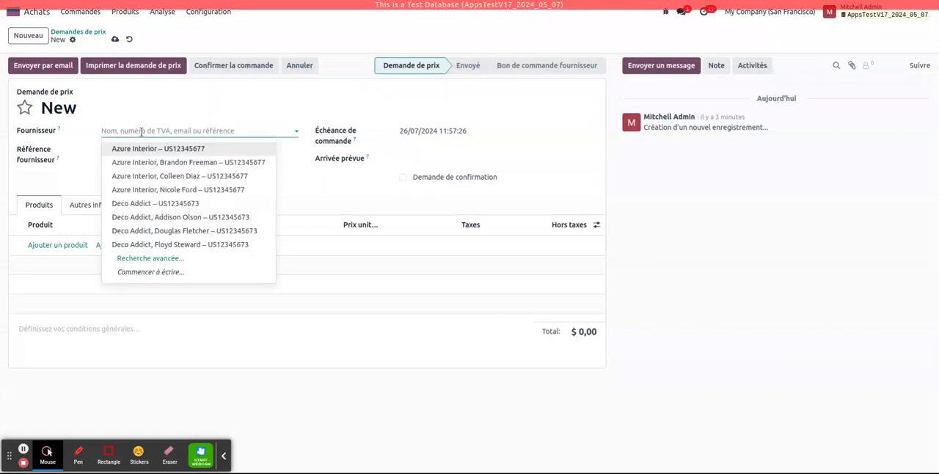
left_click(147, 149)
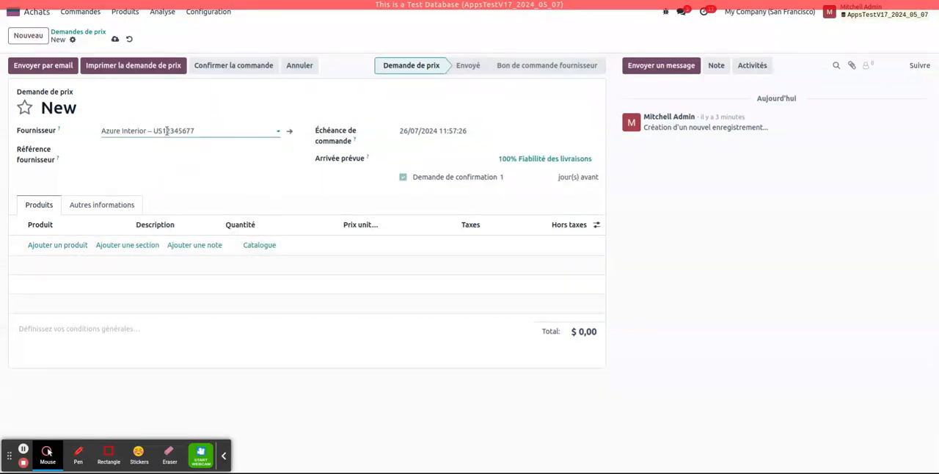
left_click(166, 130)
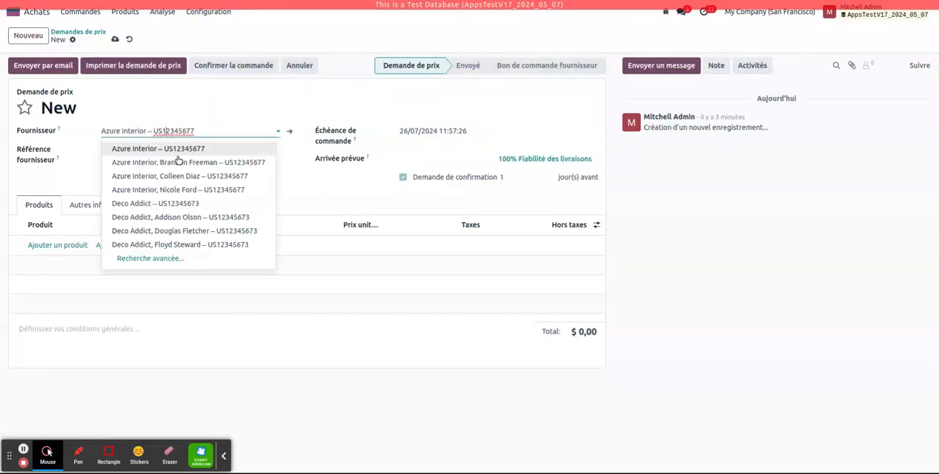
left_click(186, 211)
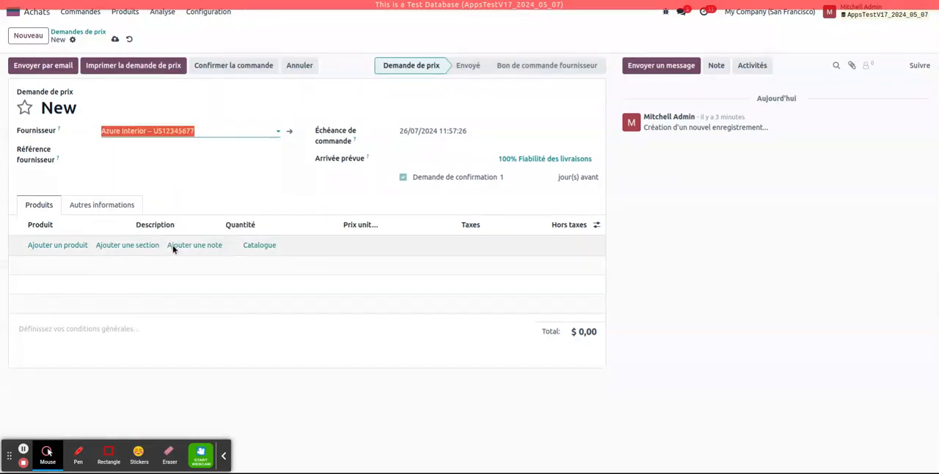
Add the product [E-COM07] Grande armoire to the request for quotation, save it and confirm the order.
left_click(73, 245)
left_click(88, 245)
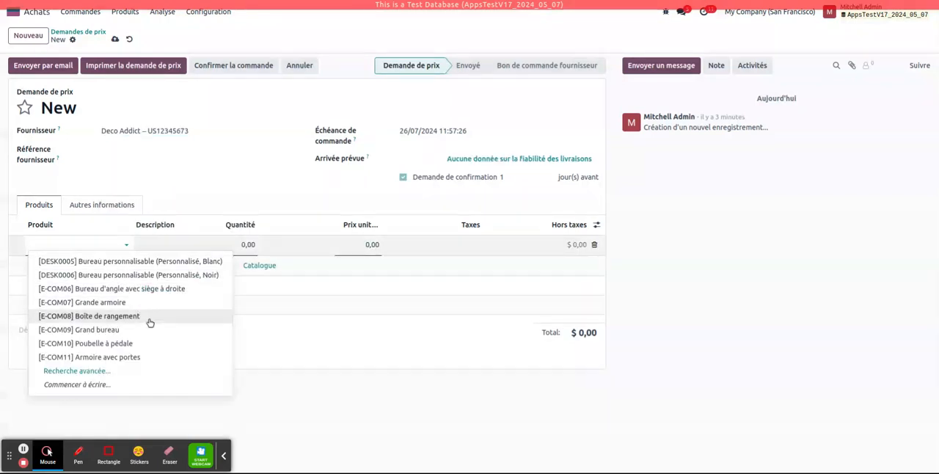
left_click(164, 302)
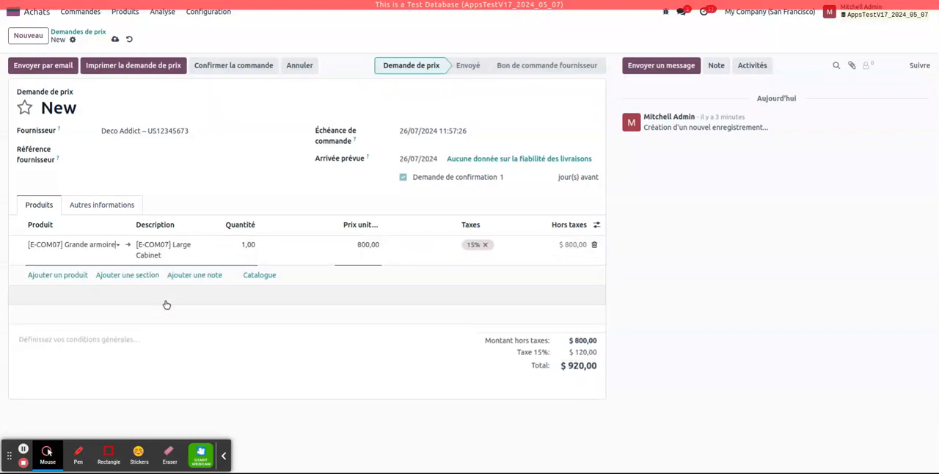
left_click(114, 39)
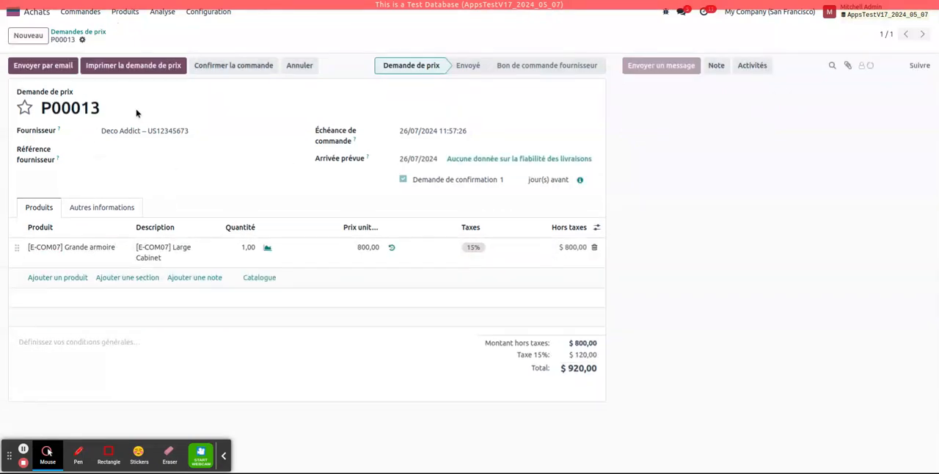
left_click(217, 68)
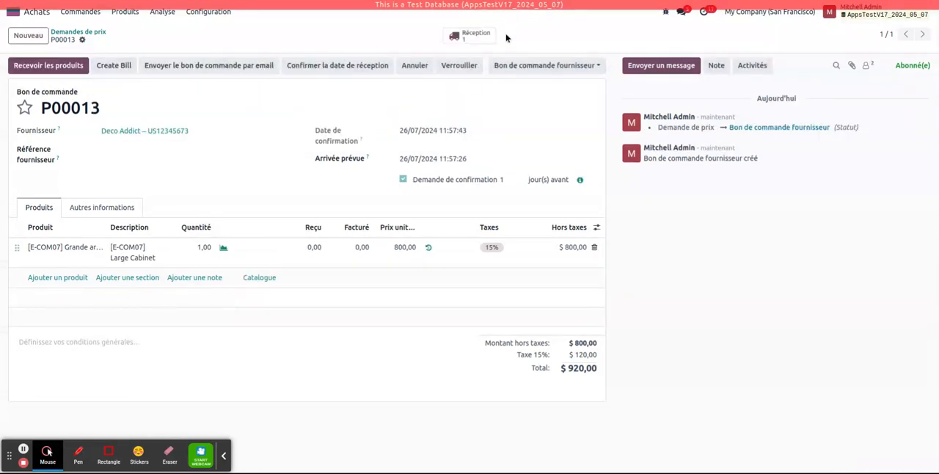
Create and view a percentage down payment bill of 100% for the Deco Addict order.
left_click(120, 66)
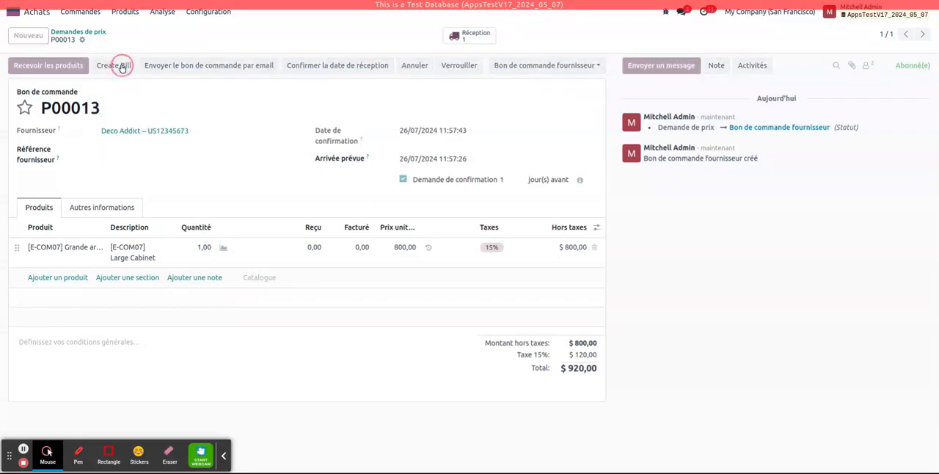
left_click(350, 257)
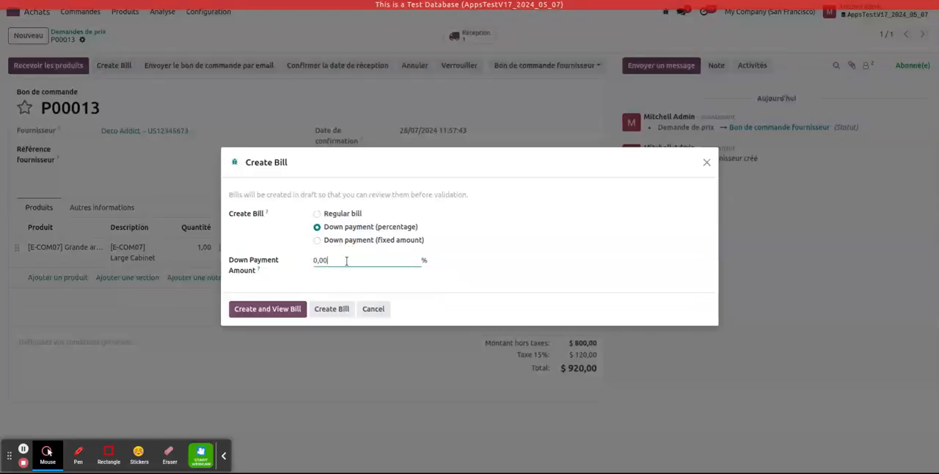
left_click(253, 262)
type("1")
left_click(268, 311)
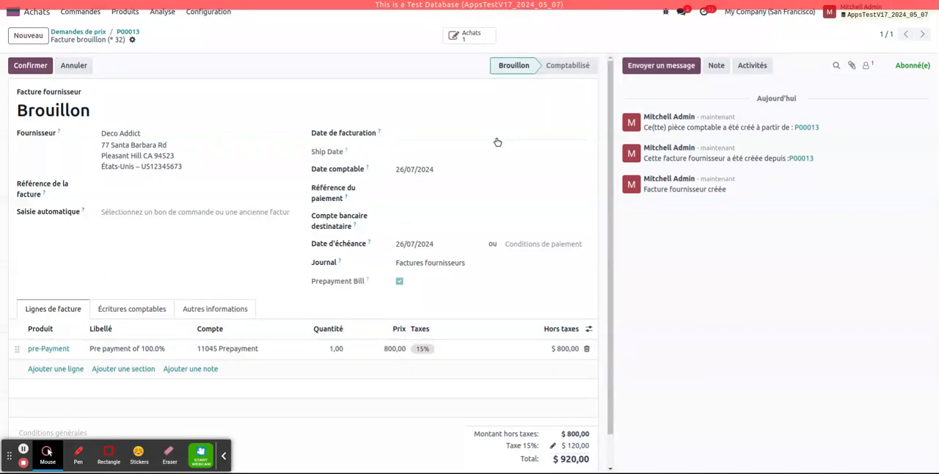
Set the down payment bill's invoice date to 26/07/2024, confirm it and create its payment through the Banque journal.
left_click(453, 133)
left_click(533, 284)
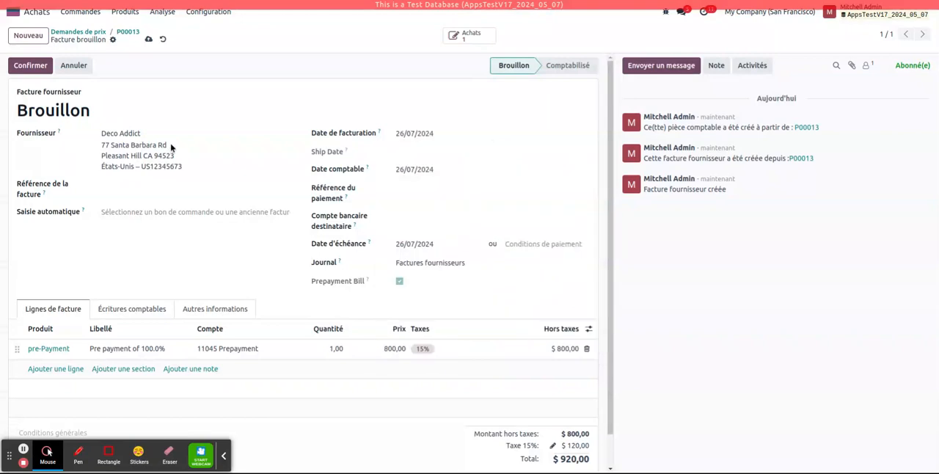
left_click(29, 65)
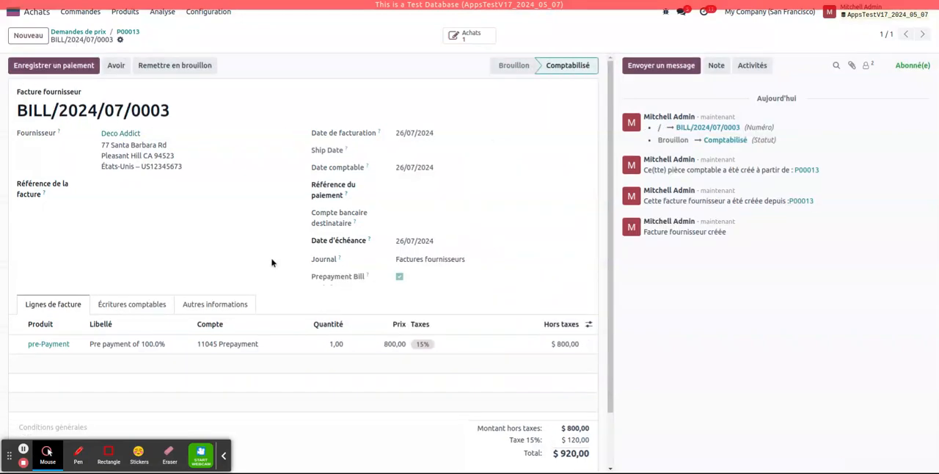
left_click(68, 69)
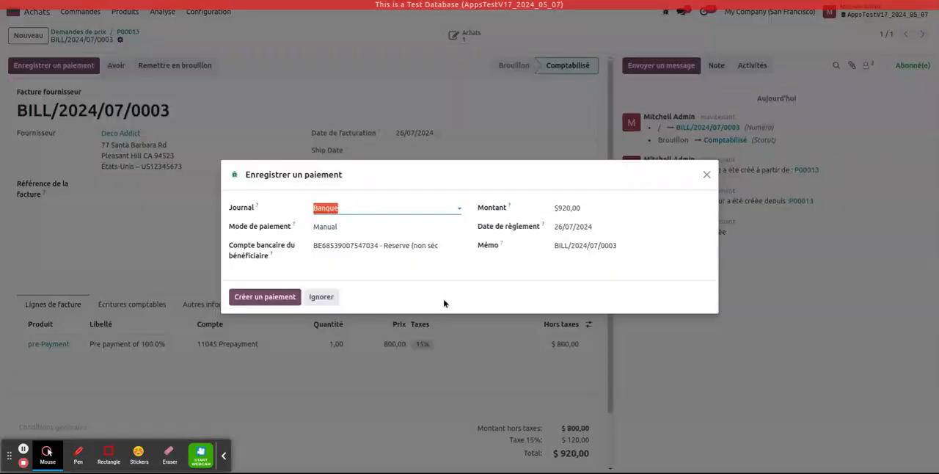
left_click(249, 296)
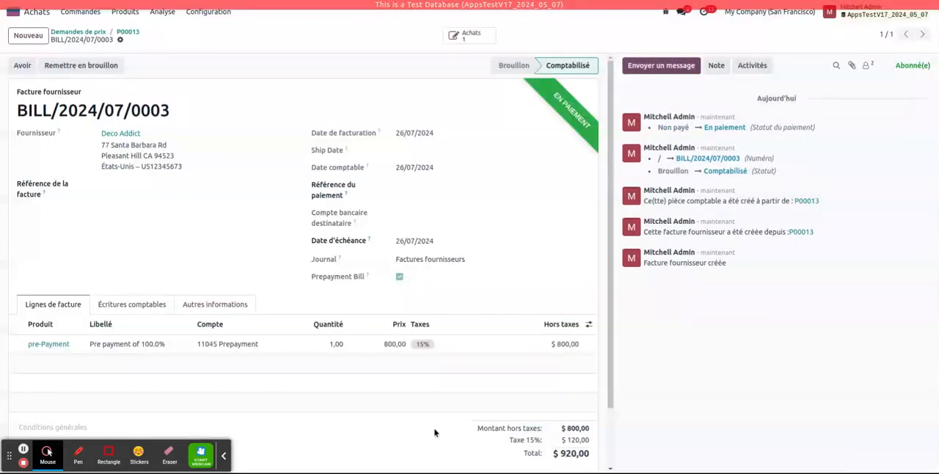
Validate the receipt of the Grande armoire from its purchase order and return to the order.
left_click(127, 32)
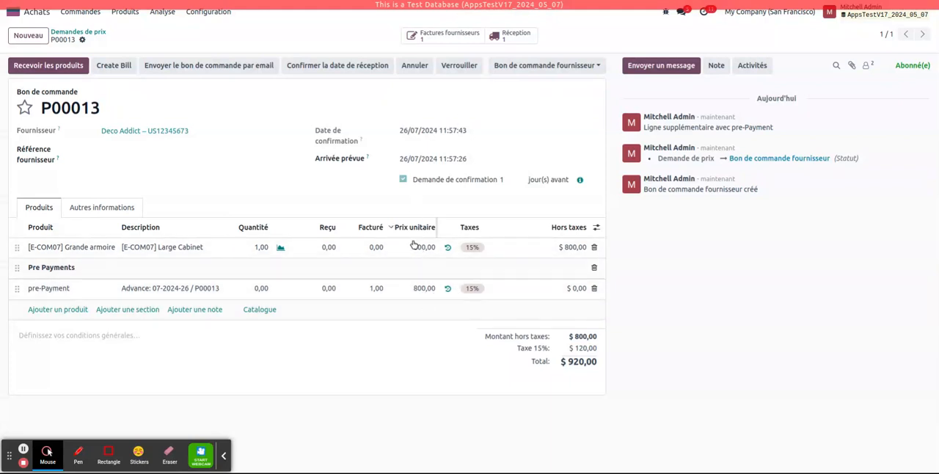
left_click(508, 38)
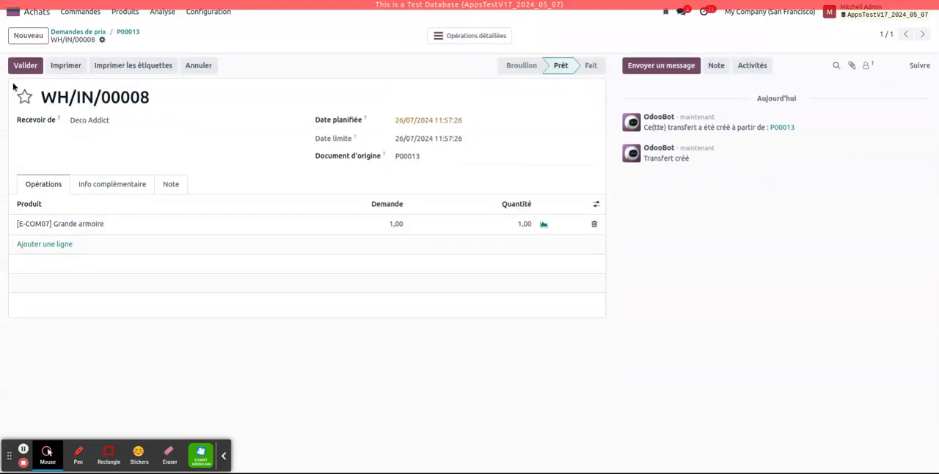
left_click(26, 66)
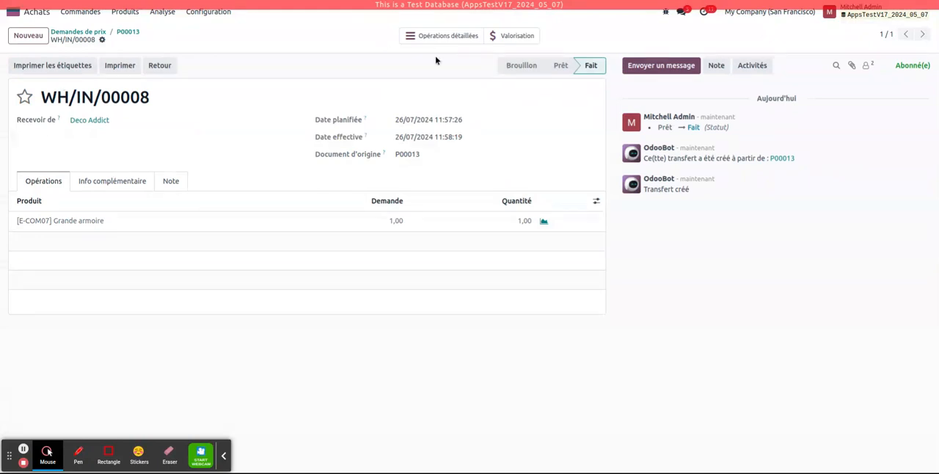
left_click(128, 33)
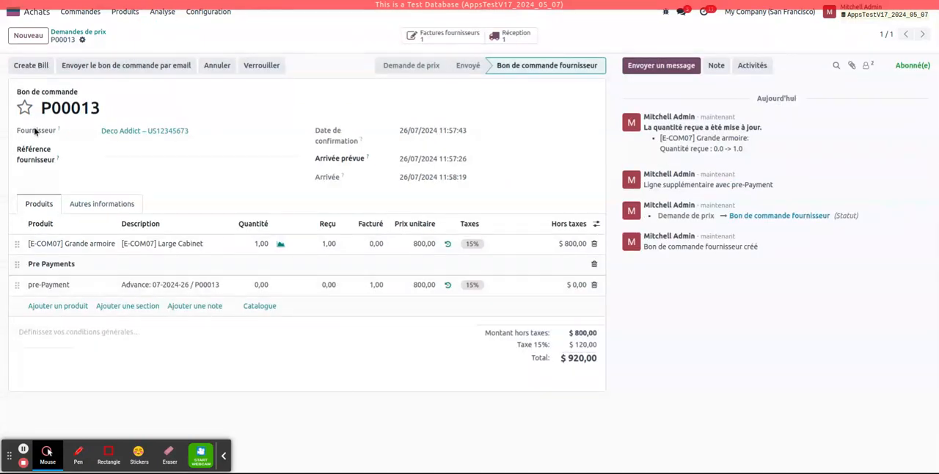
Create a regular bill with the down payments deducted and check the lines and totals of the draft Deco Addict bill.
left_click(35, 68)
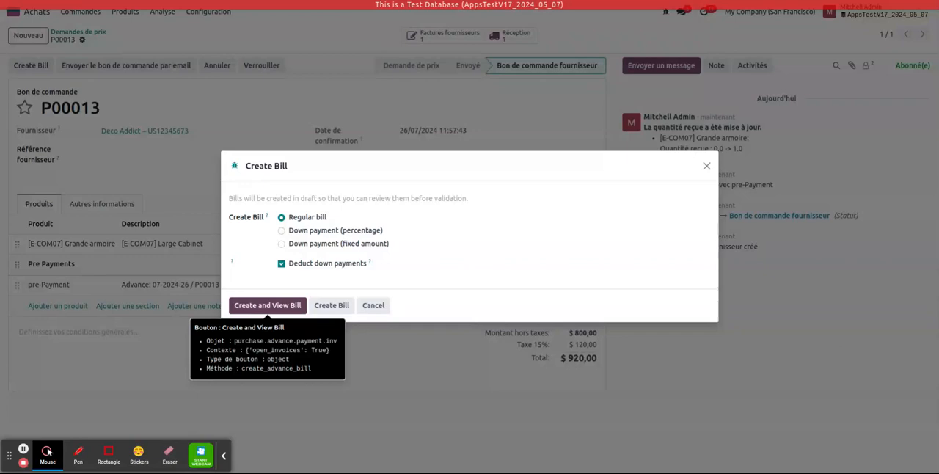
left_click(267, 306)
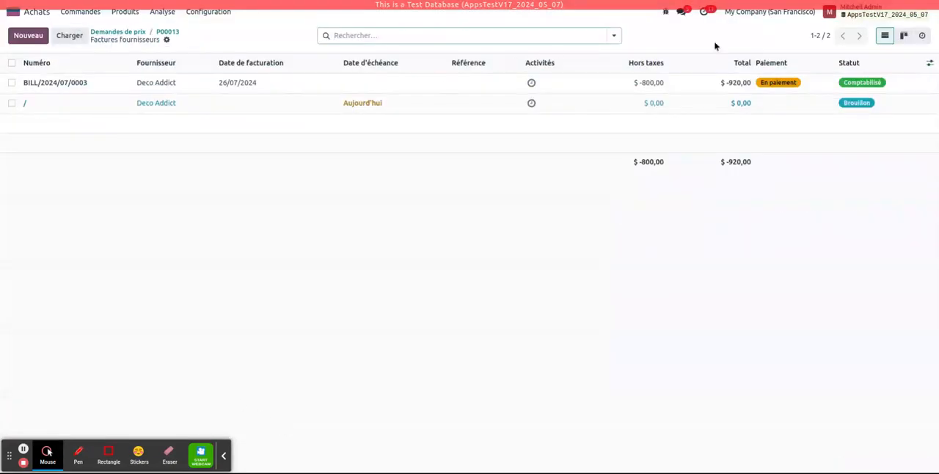
left_click(769, 107)
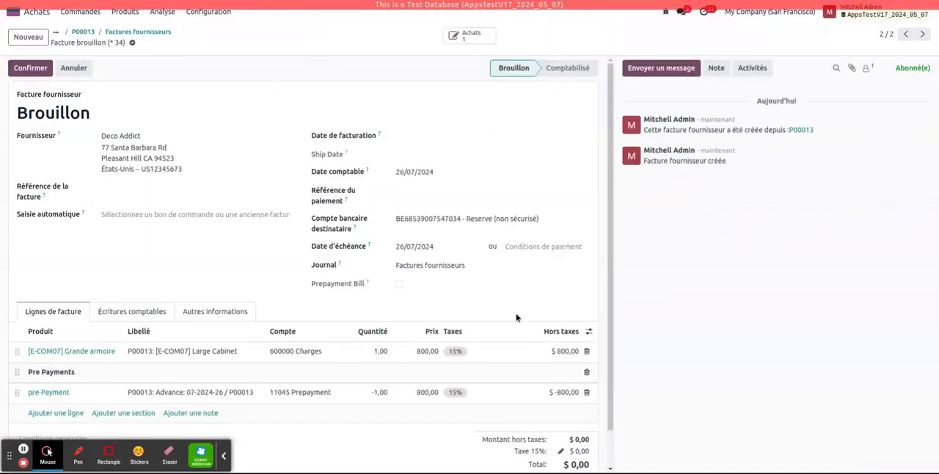
scroll(531, 413, "down", 1)
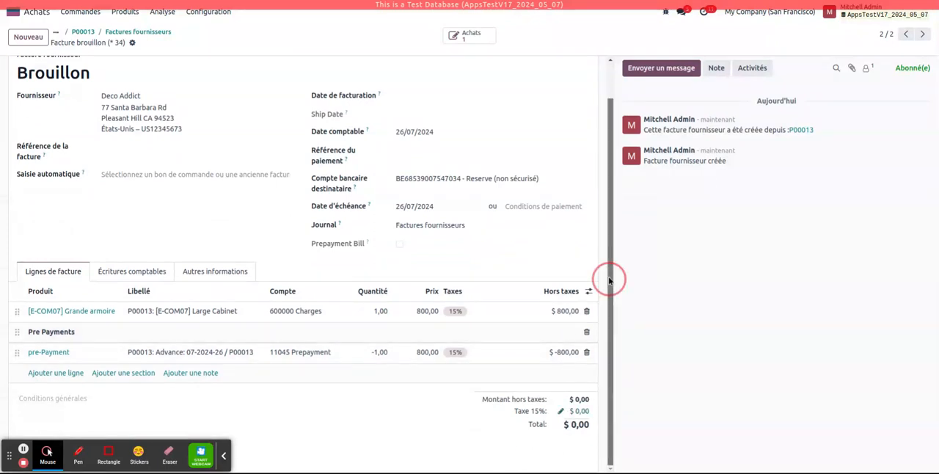
left_click_drag(608, 278, 608, 242)
Set the draft bill's invoice date to 26/07/2024, confirm it and return to the purchase order.
left_click(38, 72)
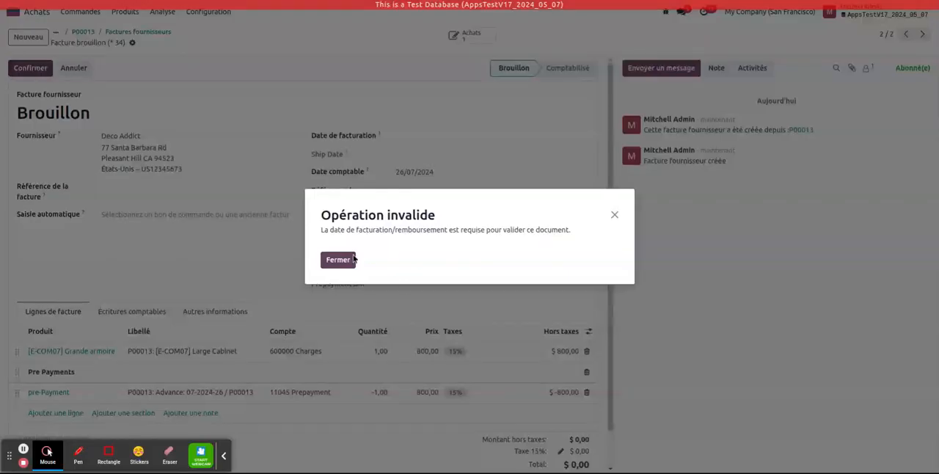
left_click(353, 259)
left_click(433, 140)
left_click(529, 286)
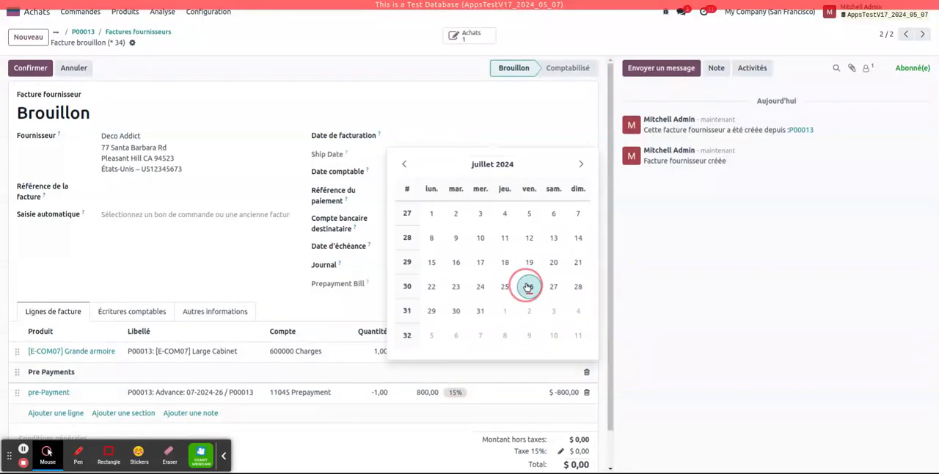
left_click(30, 66)
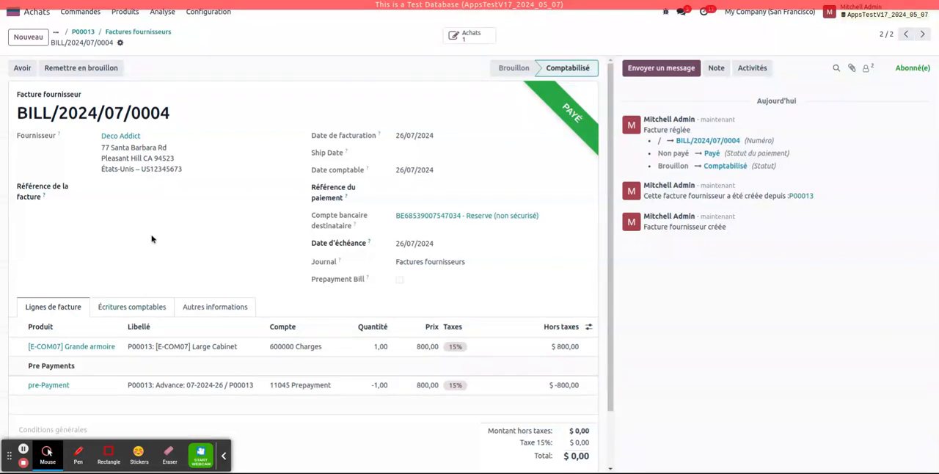
left_click(83, 32)
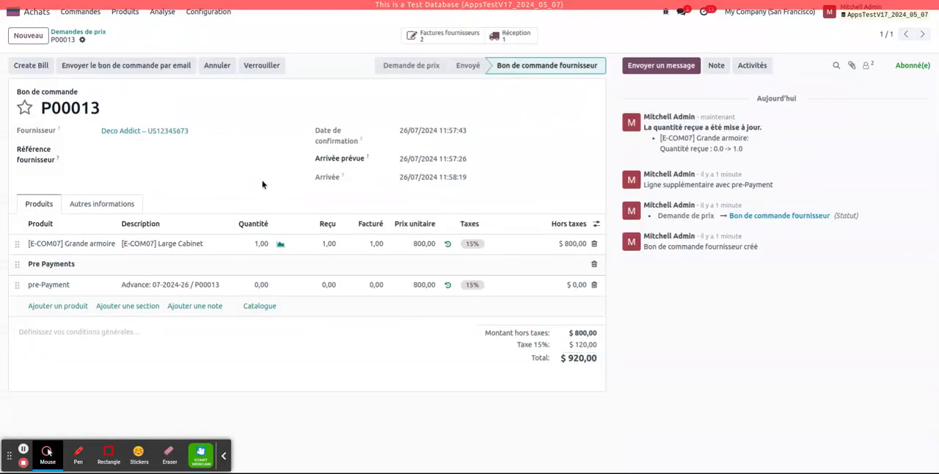